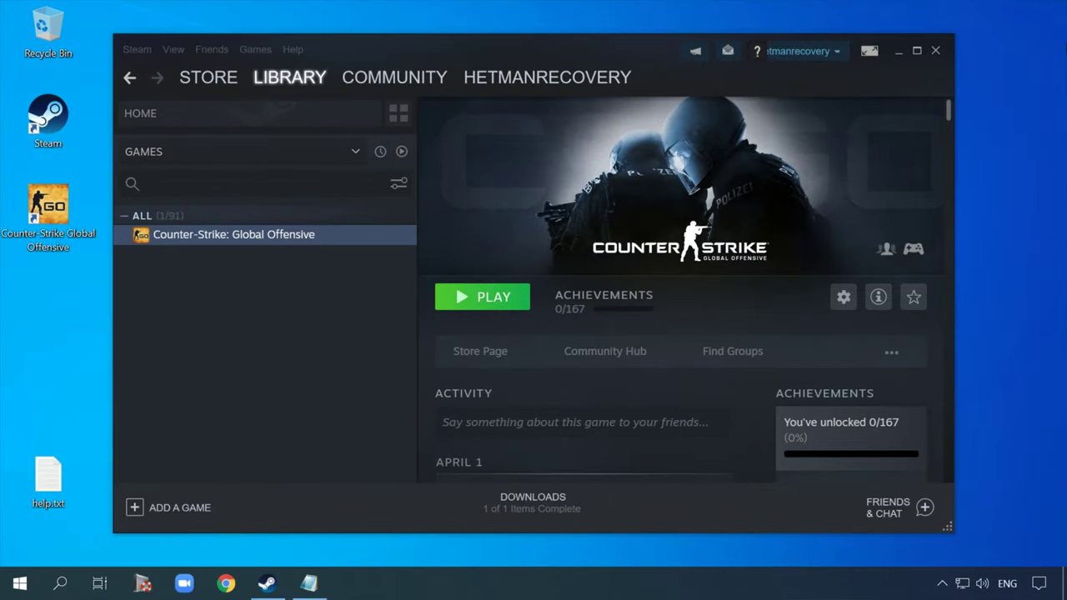
Open the account-name dropdown at the top right of the Steam window
click(837, 51)
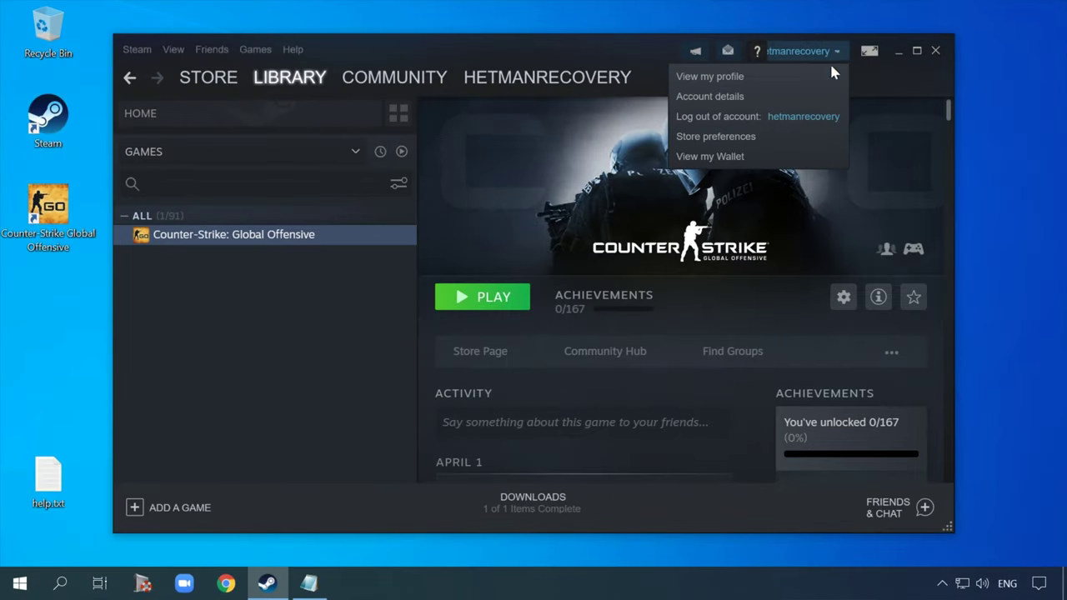
Log out of the Steam account, then restart Windows via Shut down or sign out > Restart
click(724, 118)
click(516, 320)
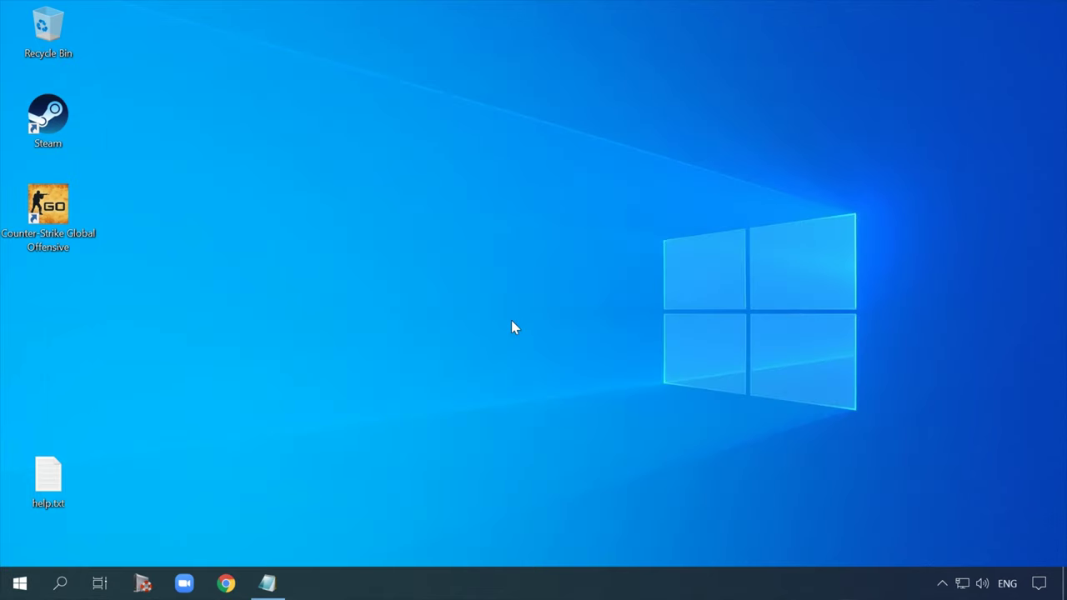
right_click(20, 583)
mouse_move(164, 551)
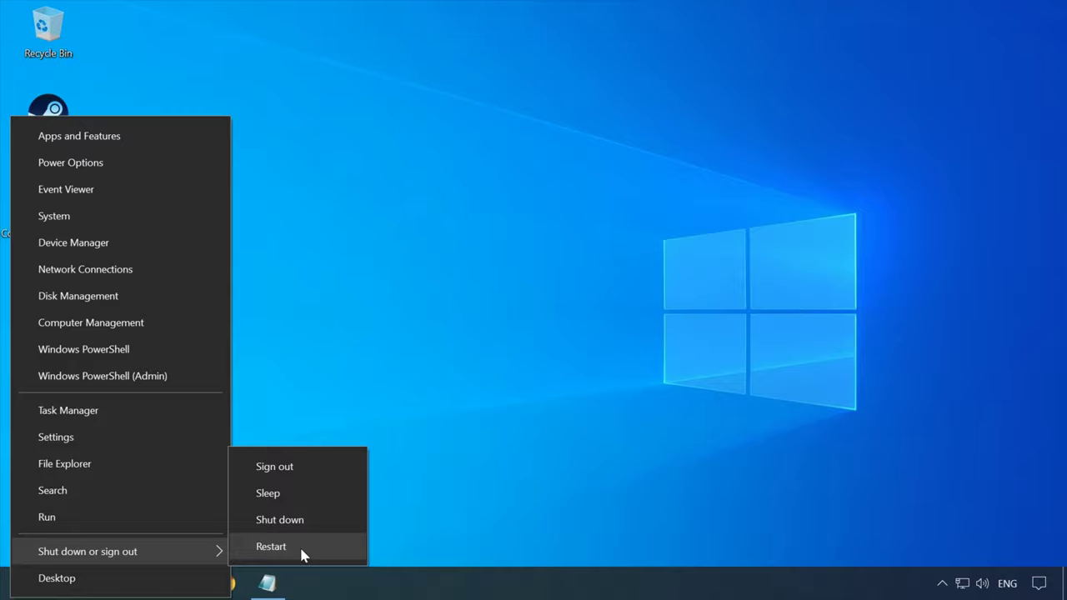
click(271, 547)
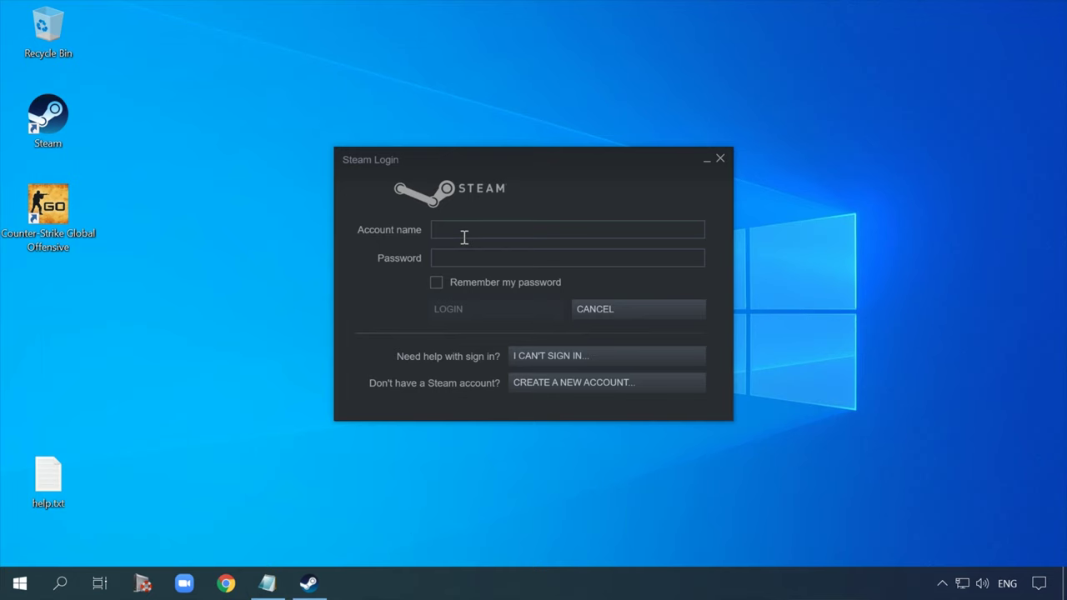
Sign in to Steam with the account name and password
click(468, 229)
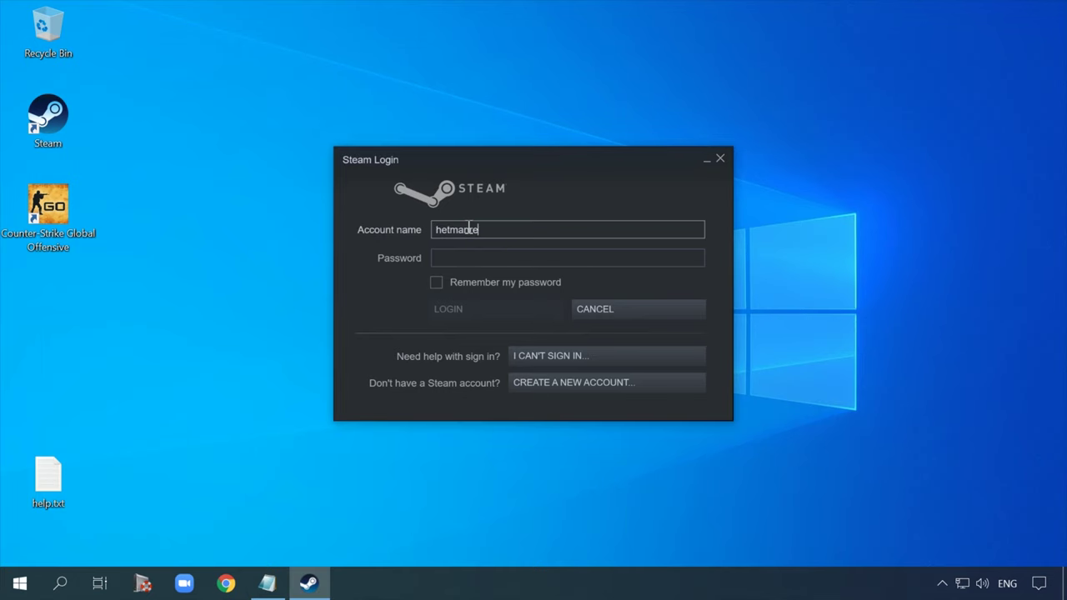
text(hetmanrecovery)
click(465, 261)
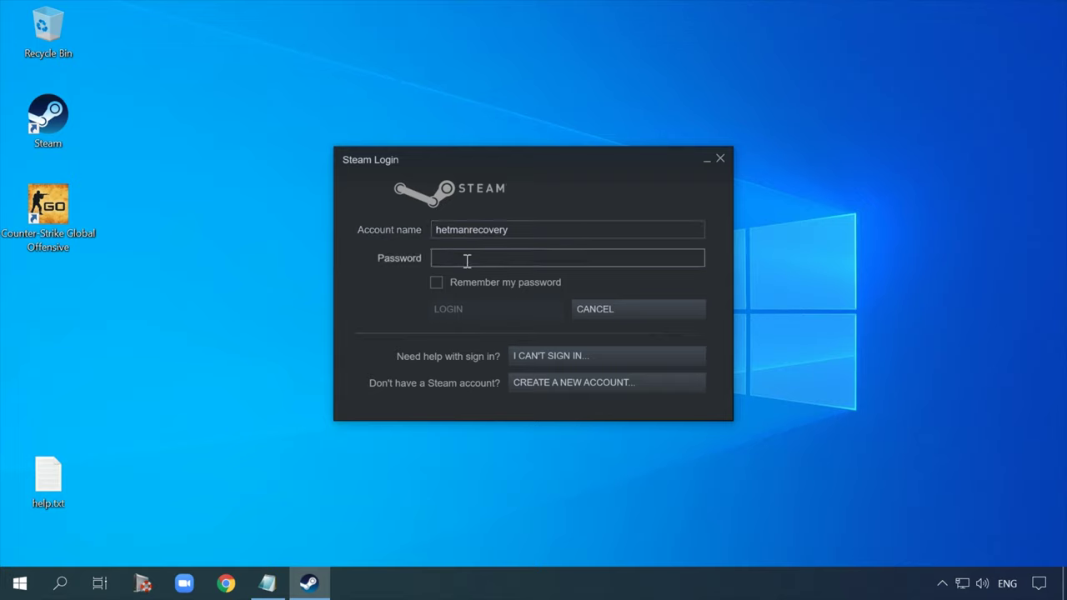
text(p)
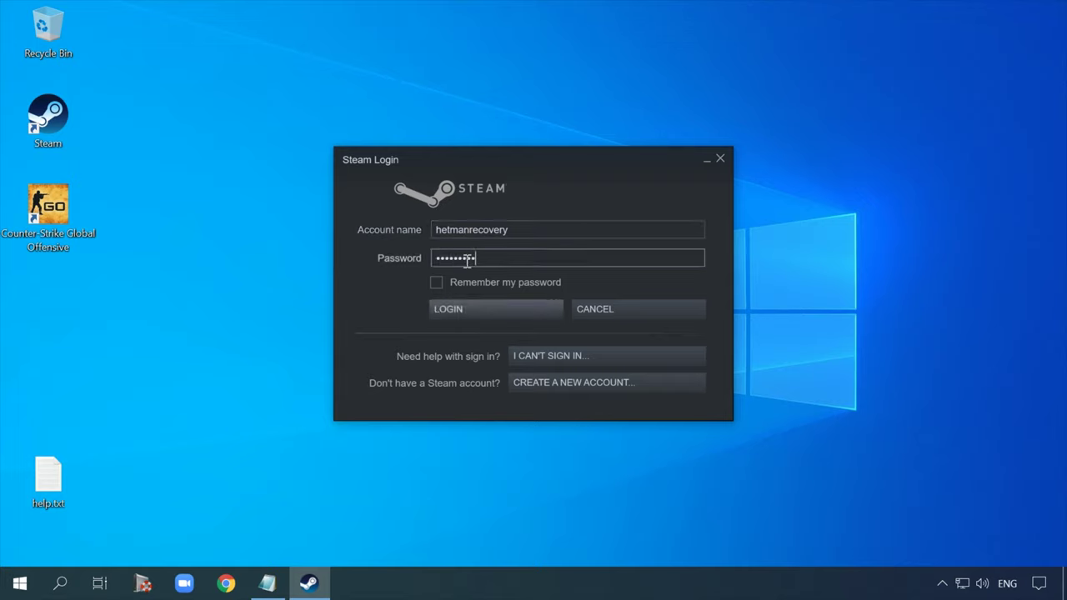
click(470, 301)
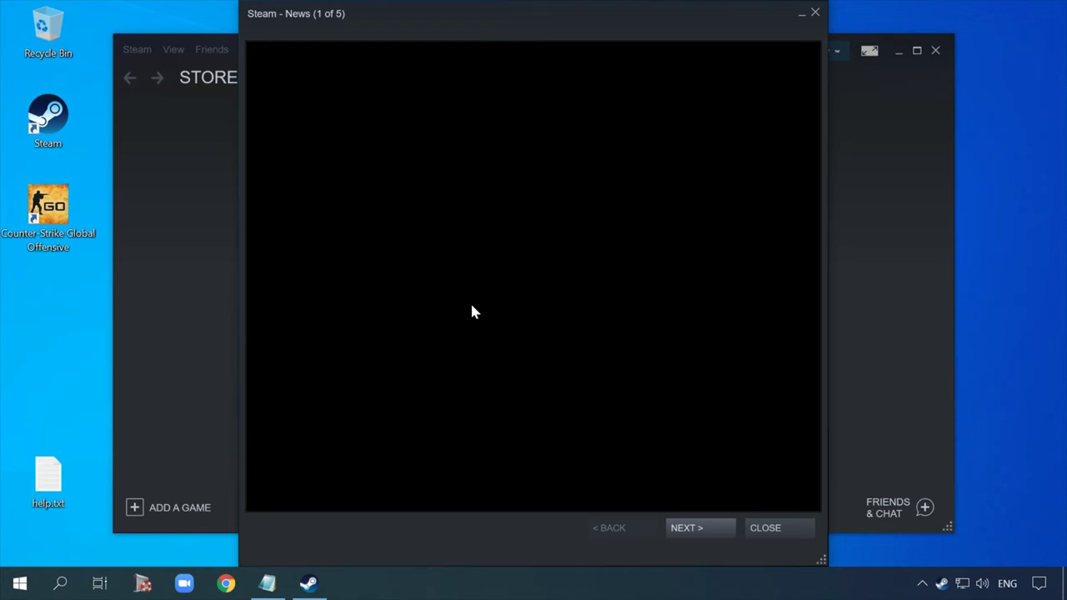
Dismiss the News window and launch Counter-Strike: Global Offensive from the Library
click(768, 528)
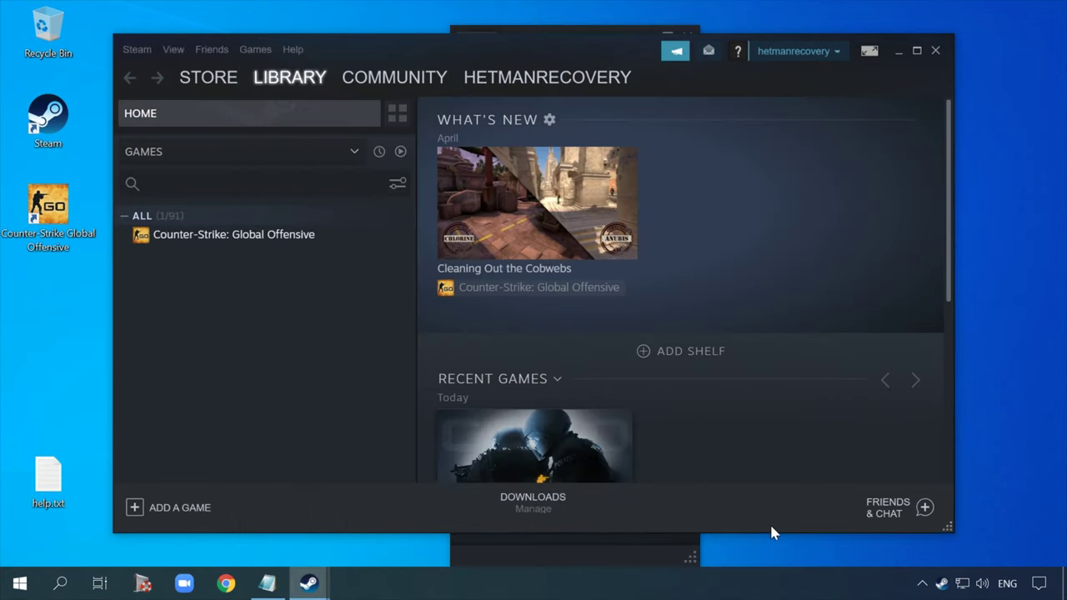
click(254, 238)
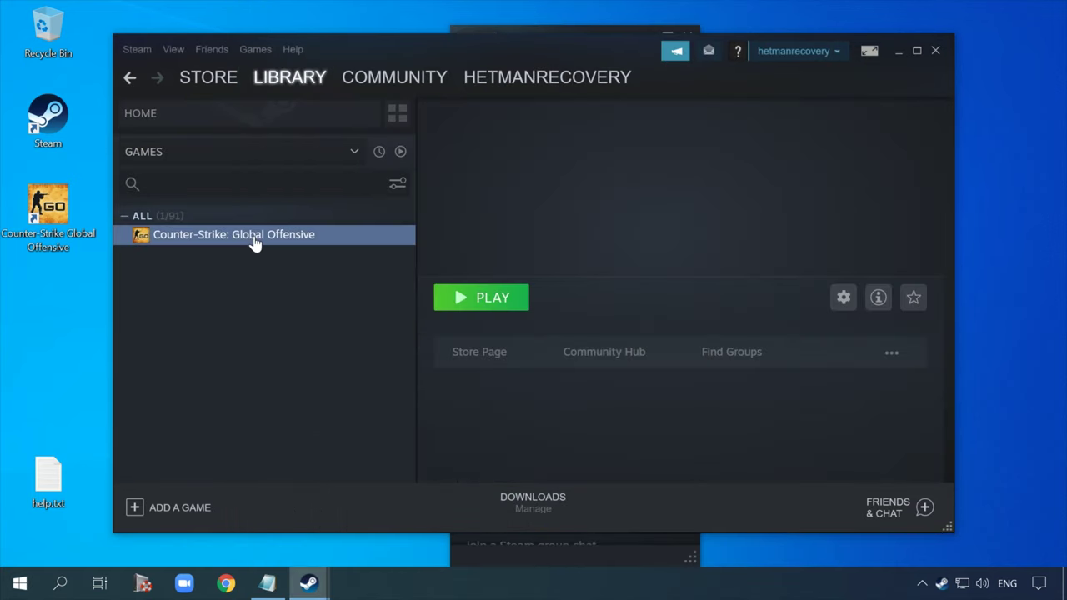
click(492, 300)
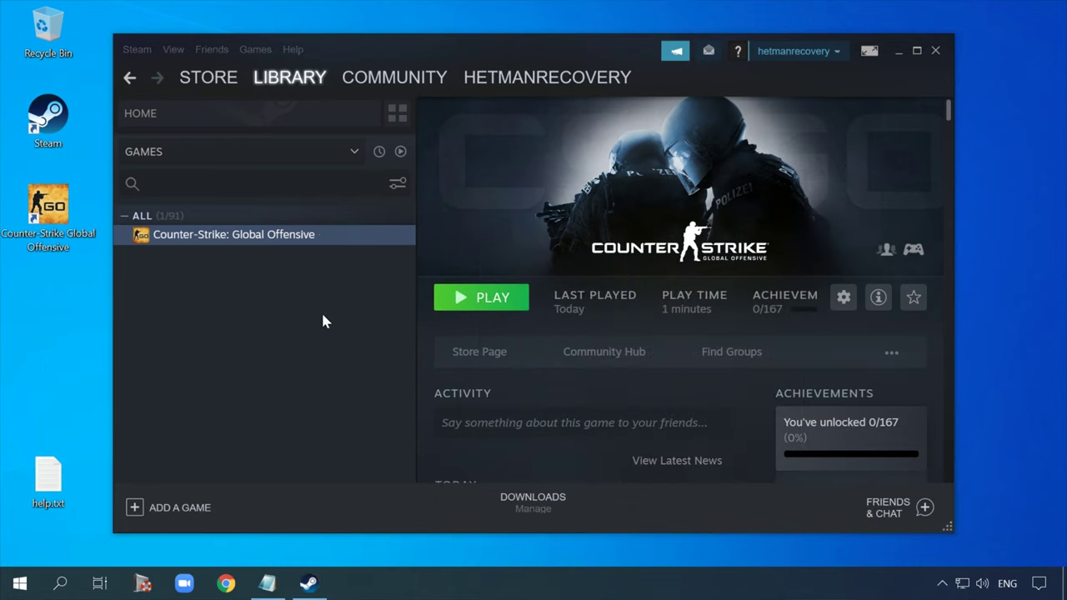
Close Steam and relaunch it as administrator from its desktop shortcut
click(935, 51)
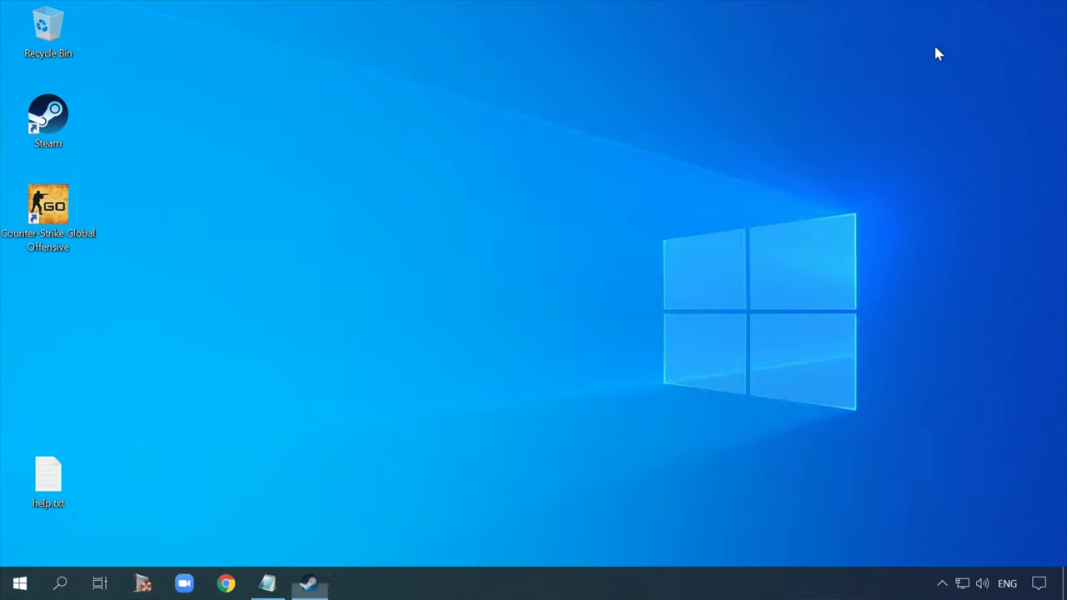
right_click(57, 109)
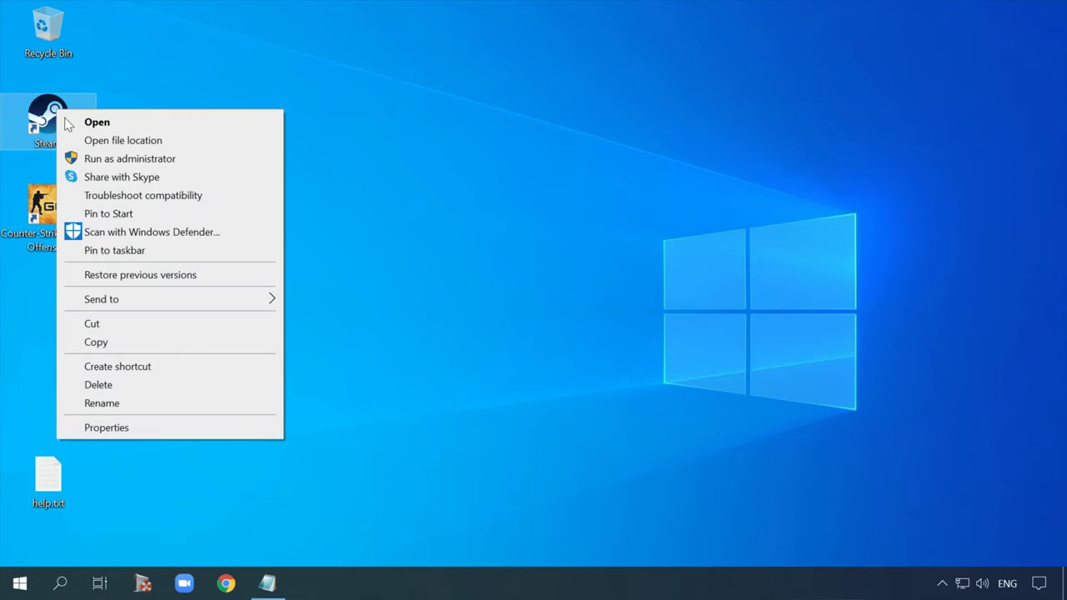
click(192, 161)
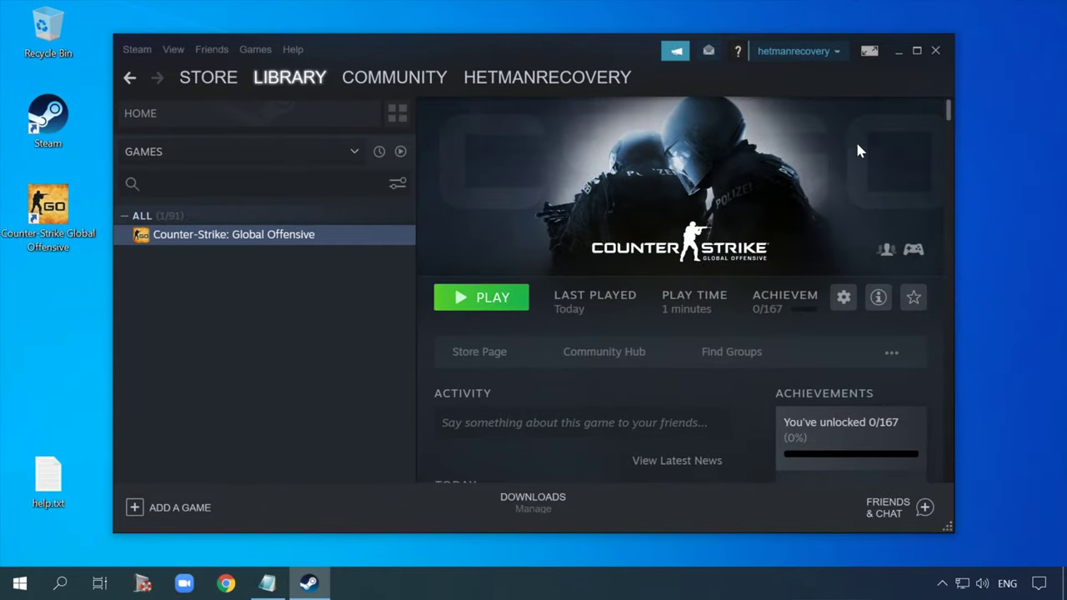
Minimize Steam and open the Windows Services console through search
click(897, 51)
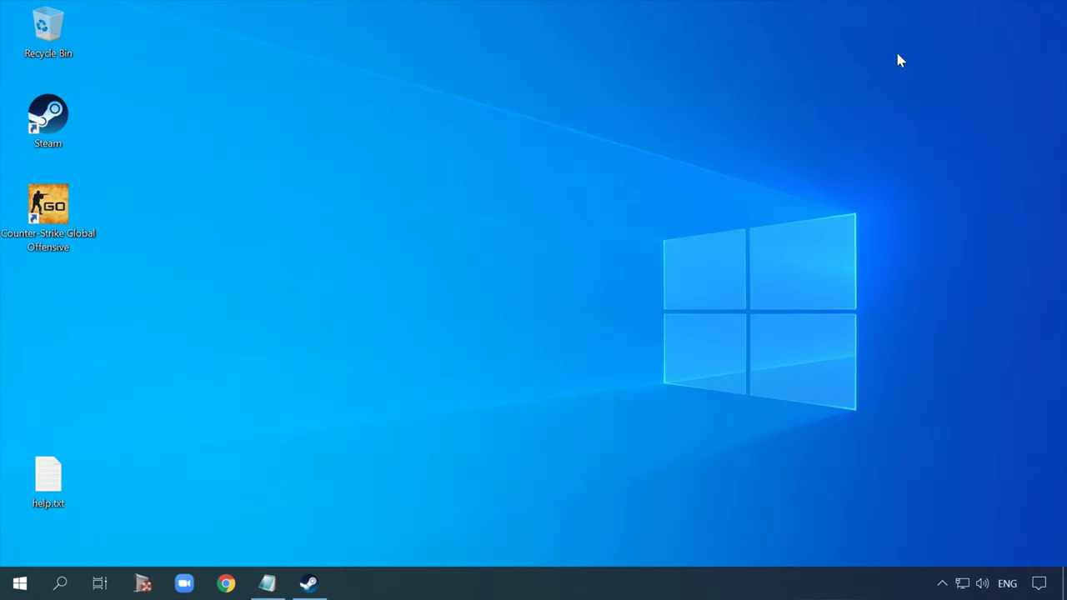
click(67, 581)
text(serv)
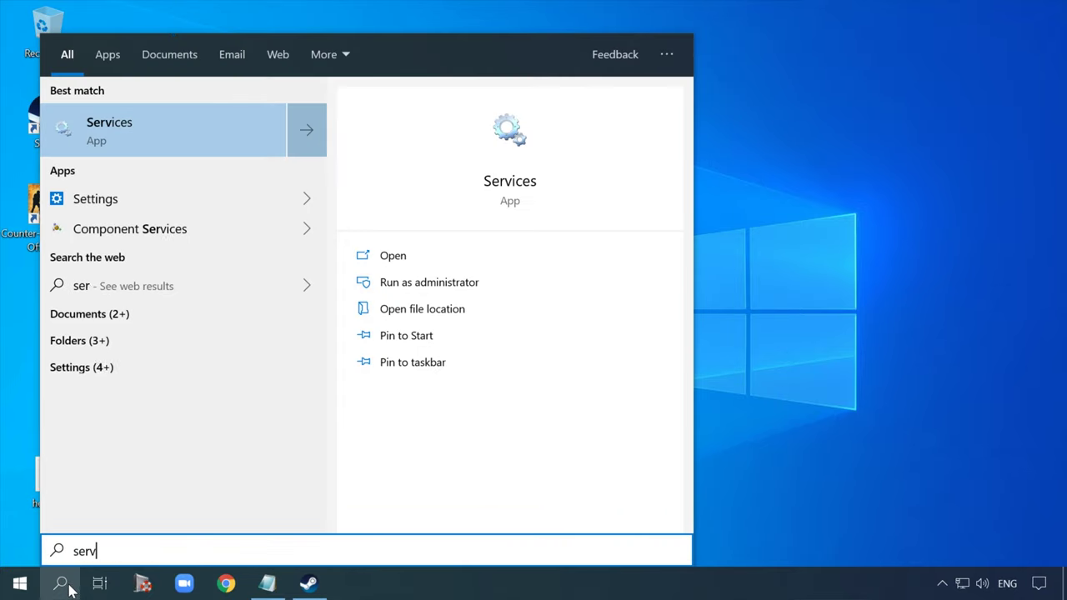
click(174, 131)
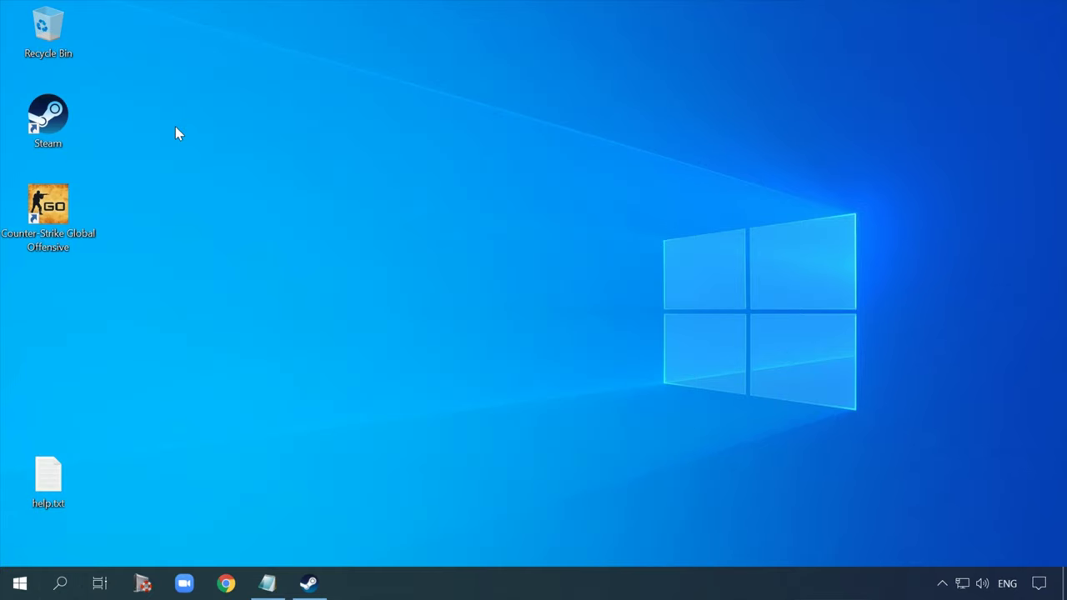
Find Steam Client Service in the services list and bring up its context menu
scroll(212, 301, down, 10)
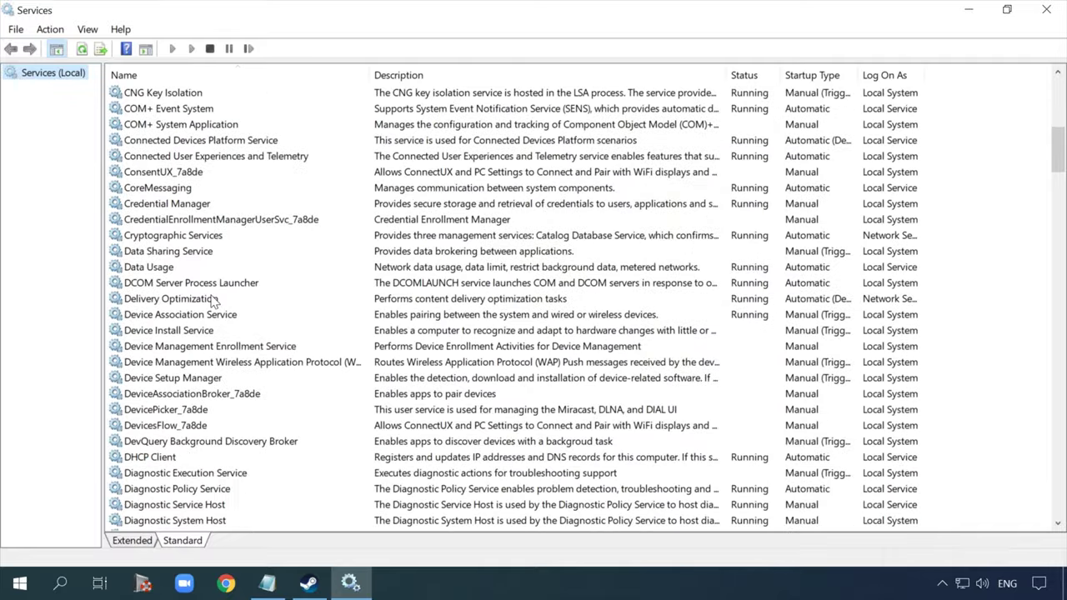
scroll(212, 302, down, 20)
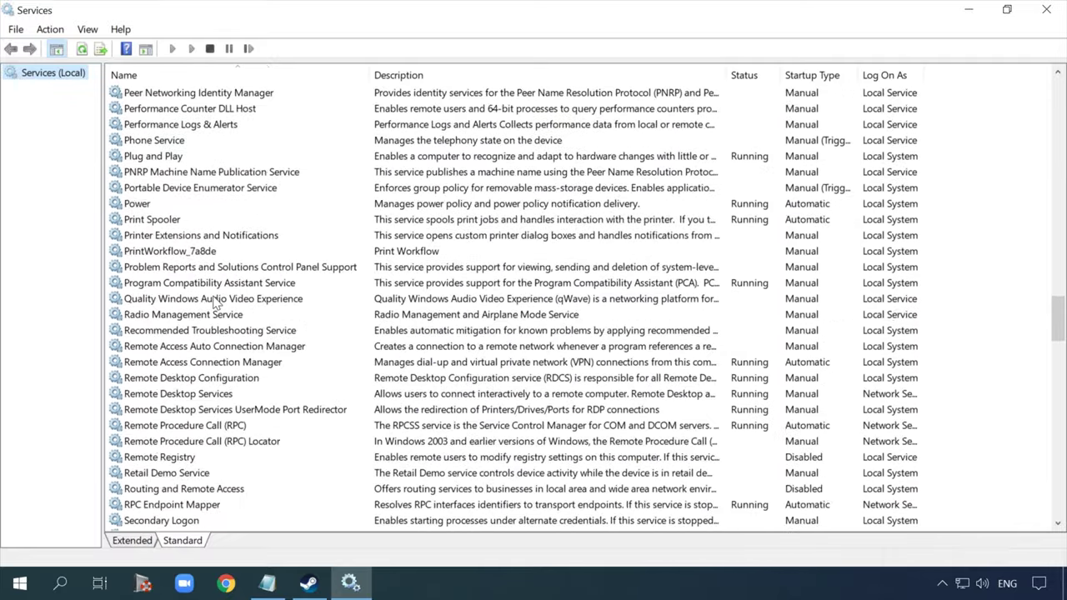
scroll(214, 303, down, 6)
scroll(217, 421, down, 5)
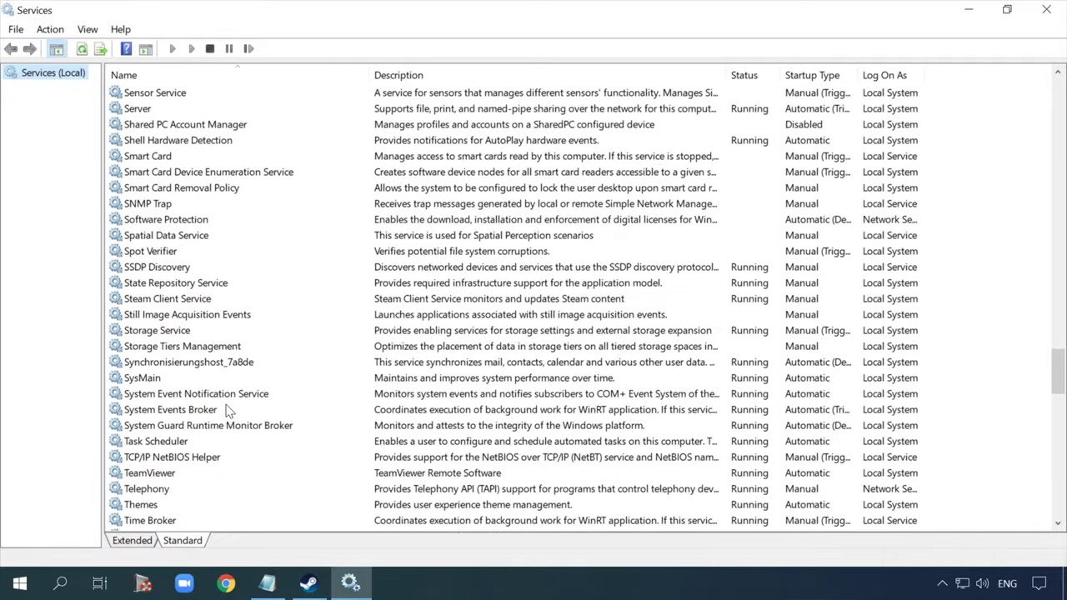
click(191, 299)
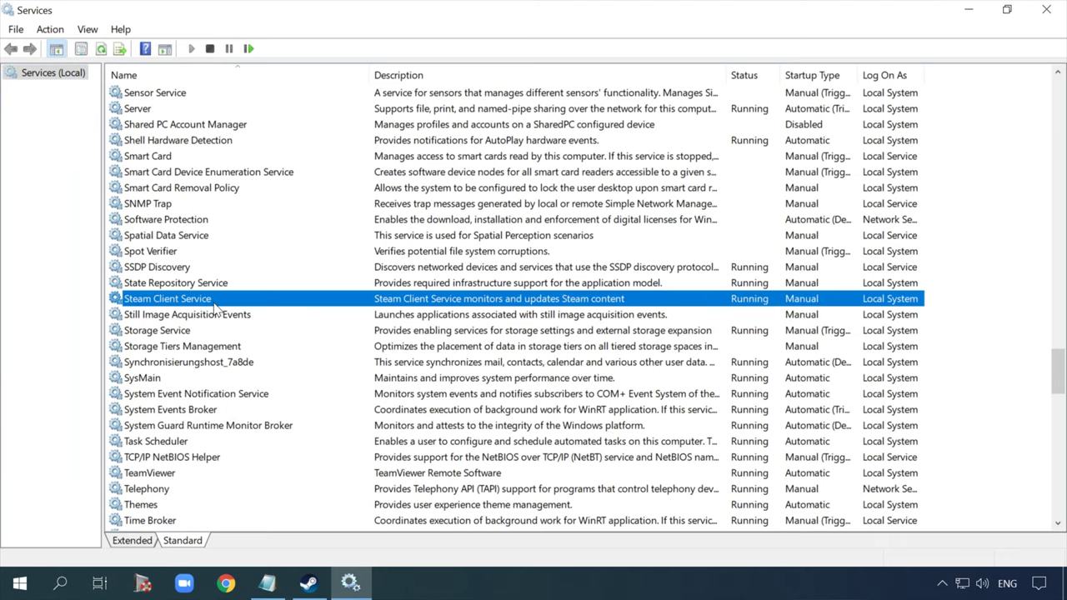
right_click(215, 307)
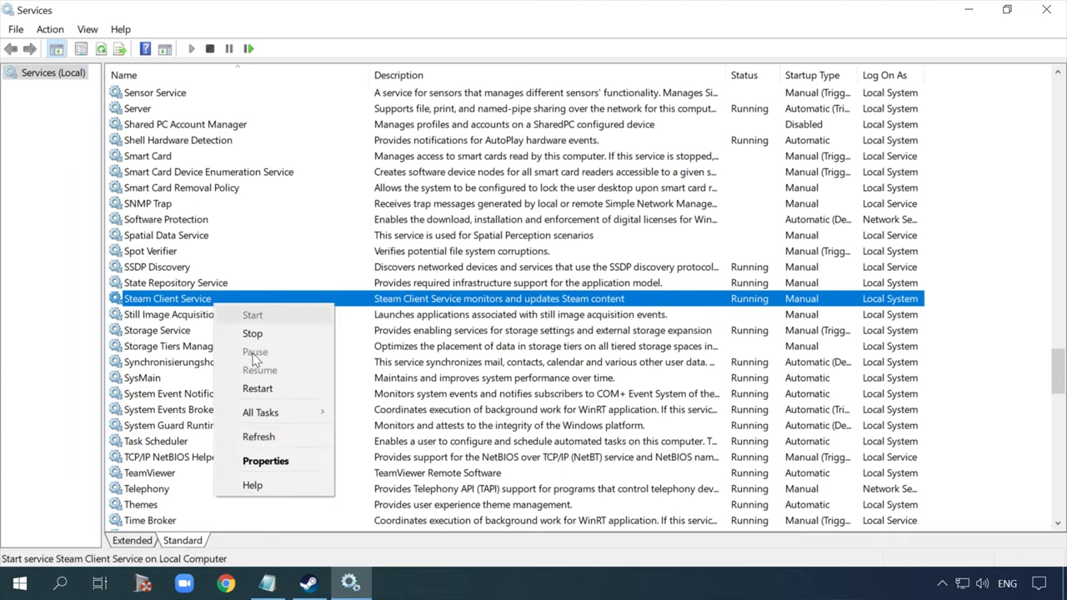
Set Steam Client Service's startup type to Automatic, apply it, and return to Steam
click(281, 460)
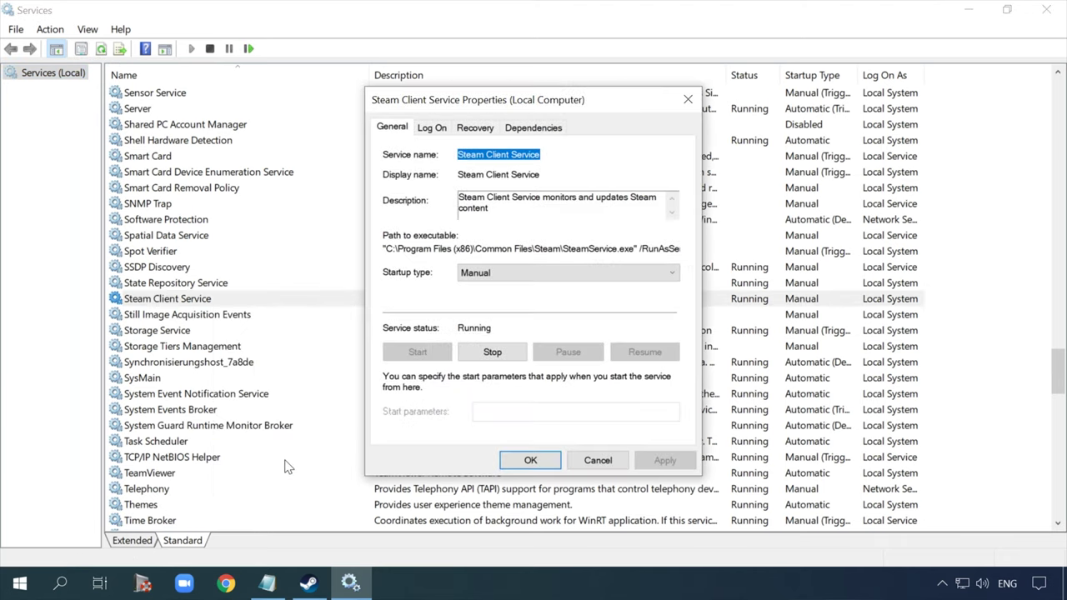
click(474, 276)
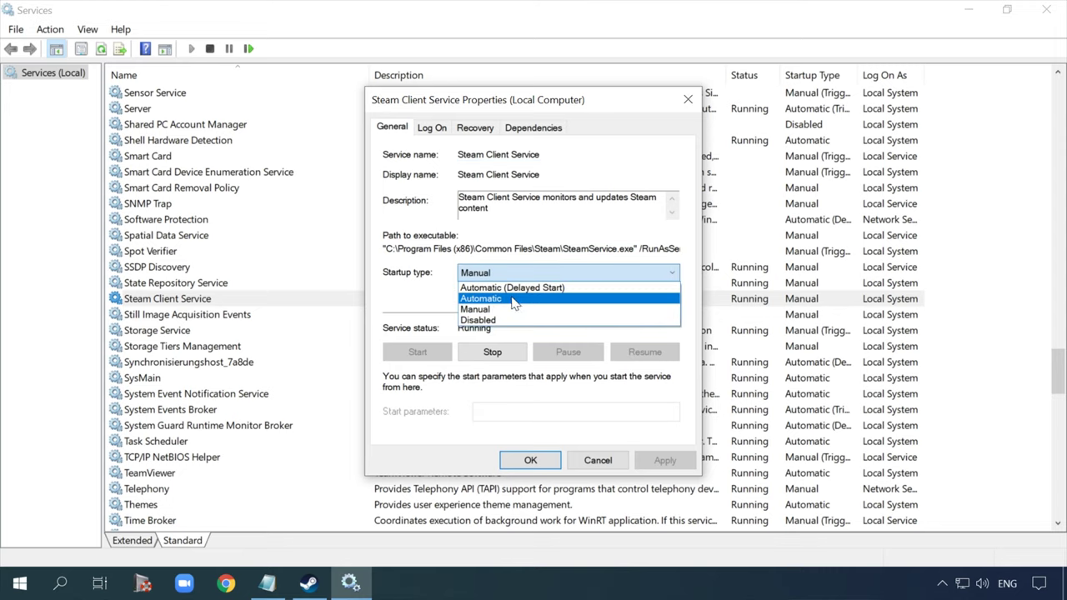
click(515, 300)
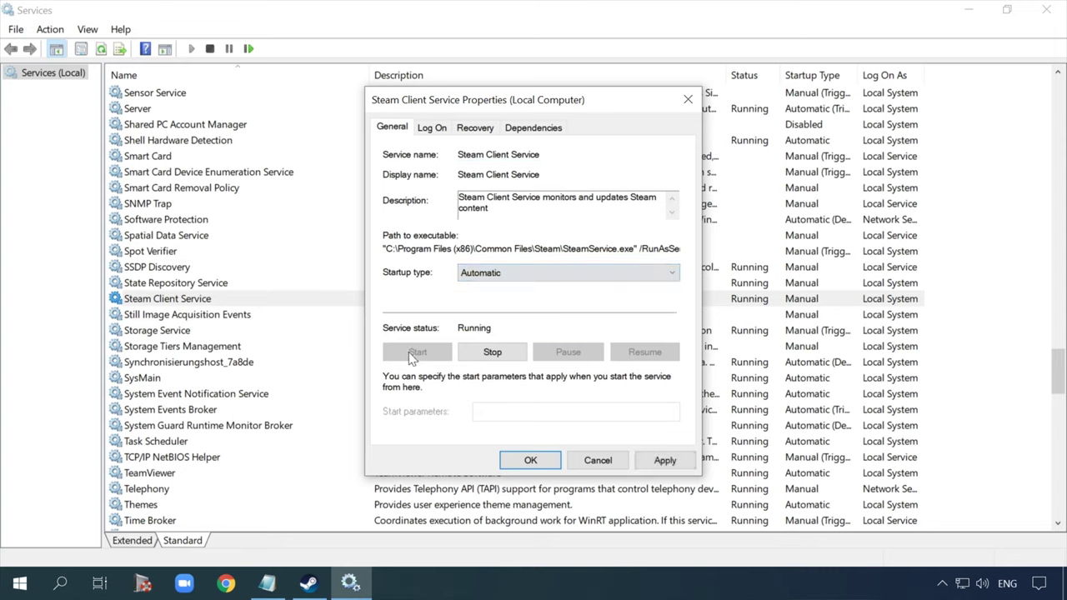
click(658, 459)
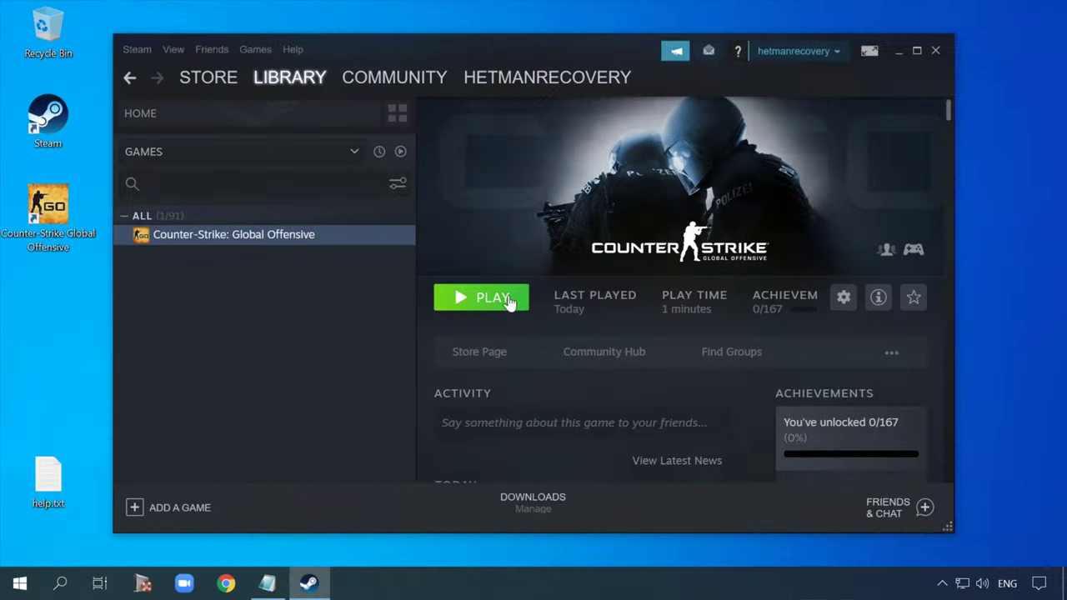
click(137, 50)
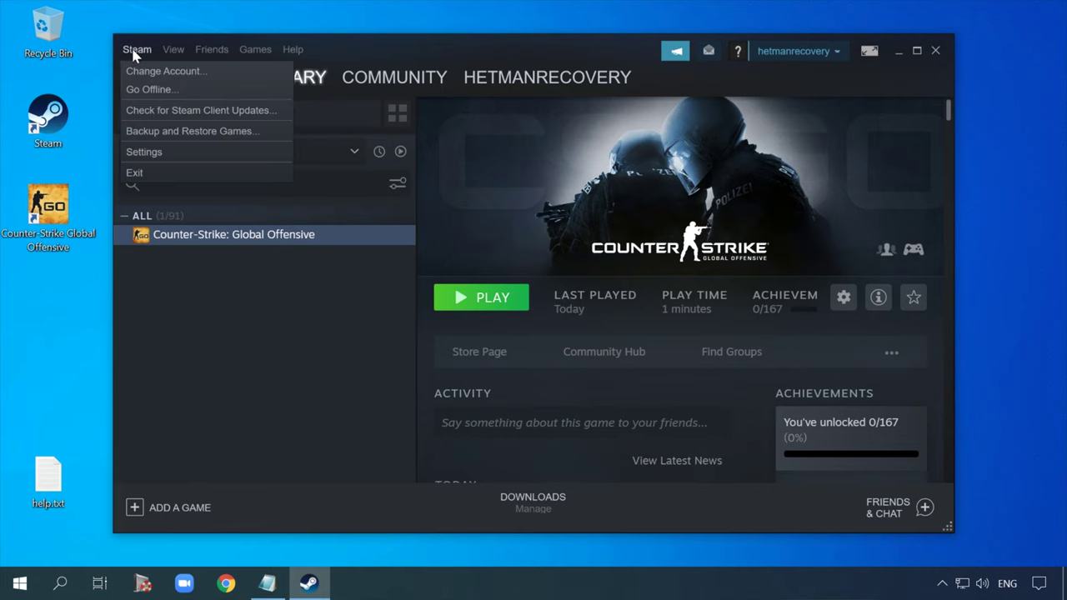
Clear the download cache from Steam Settings > Downloads and confirm
click(148, 153)
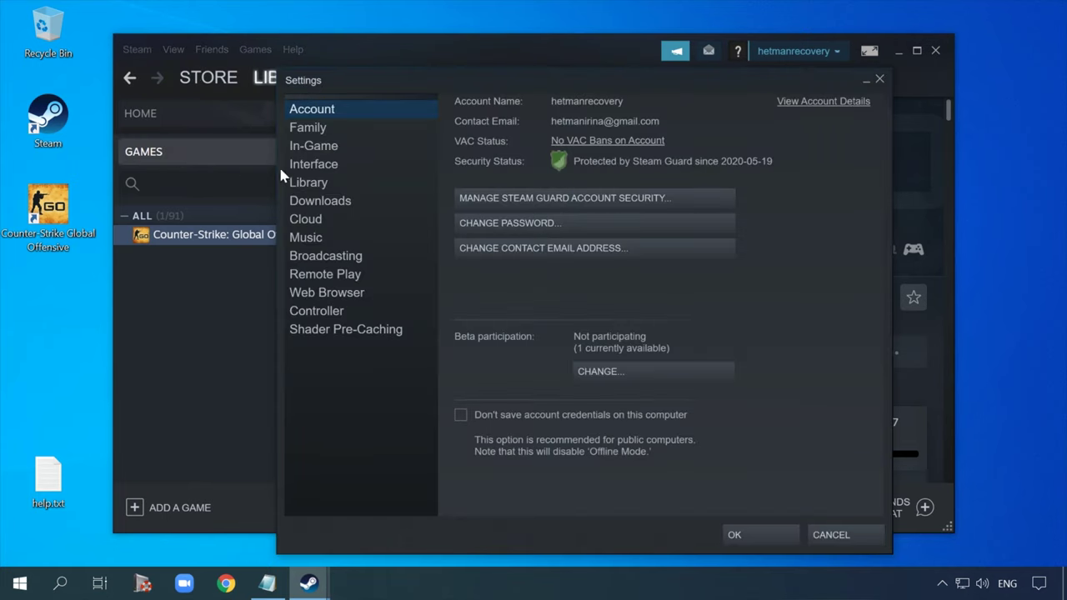
click(345, 204)
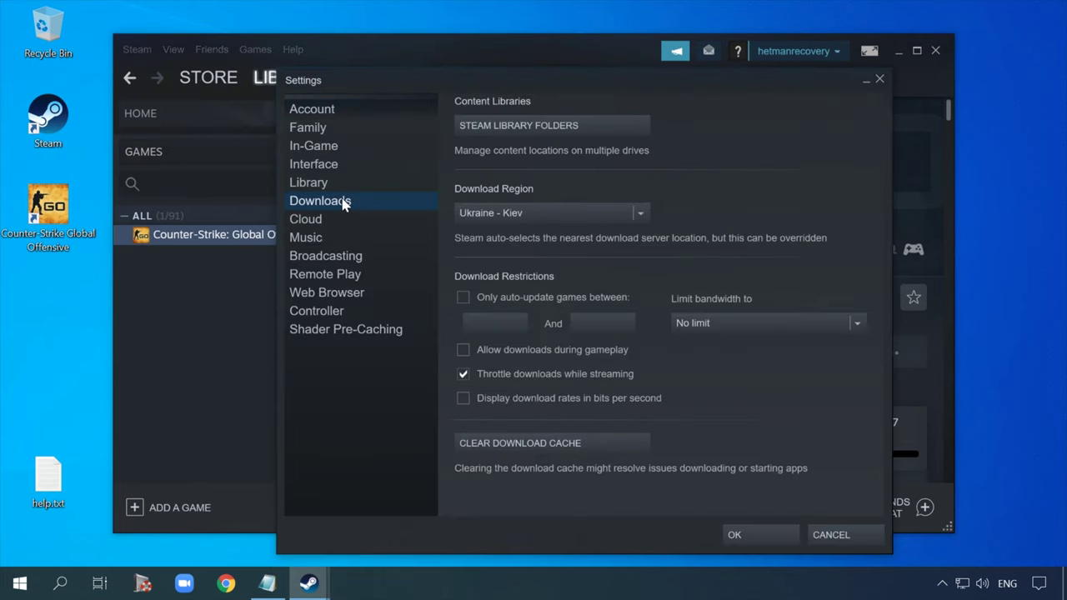
click(554, 446)
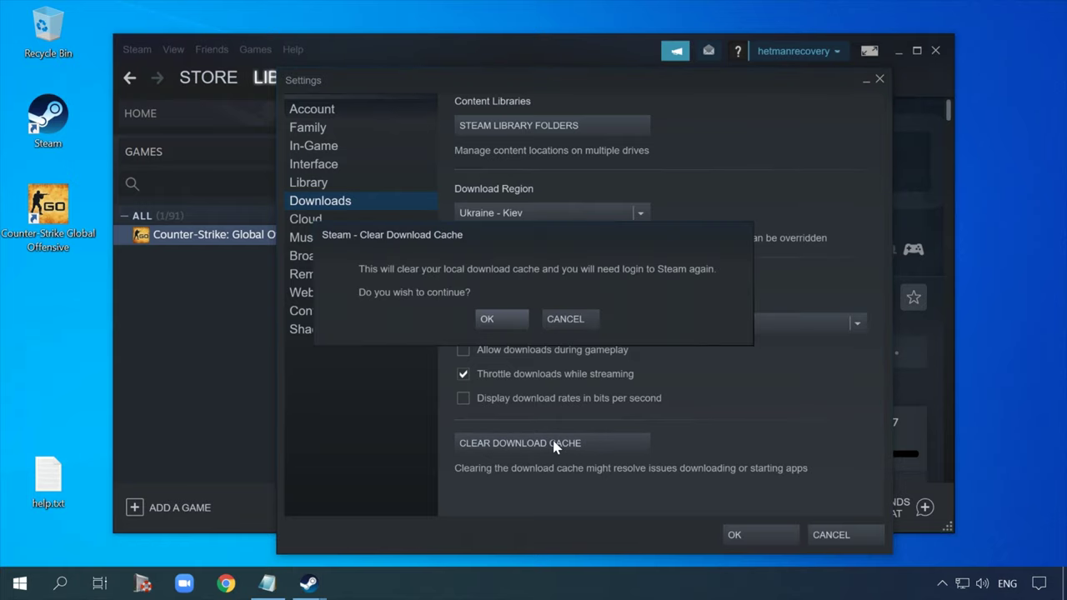
click(500, 318)
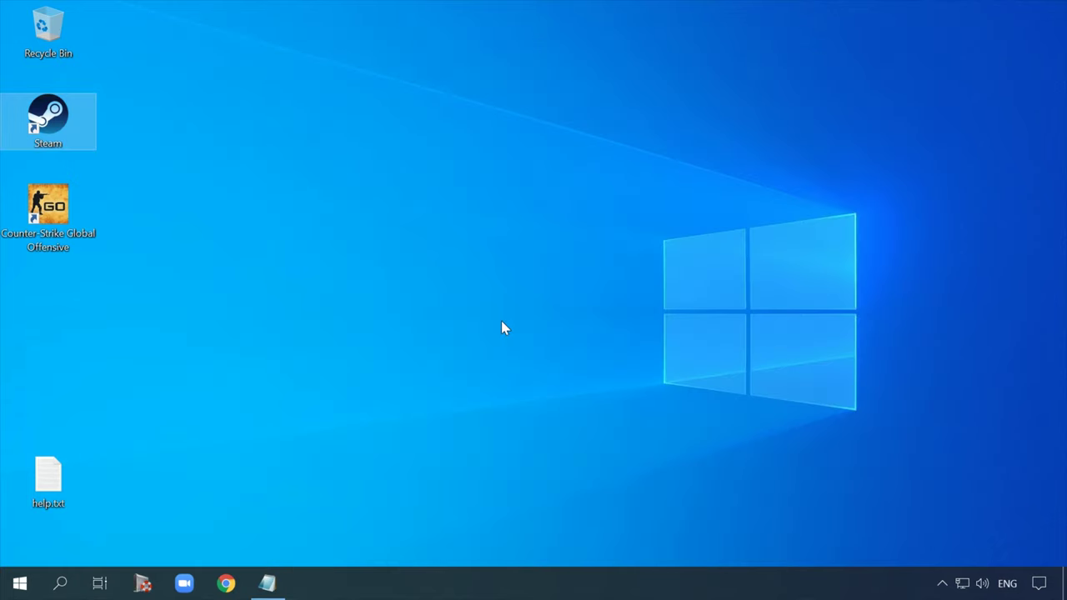
Log back in to Steam with the account name and password
click(465, 228)
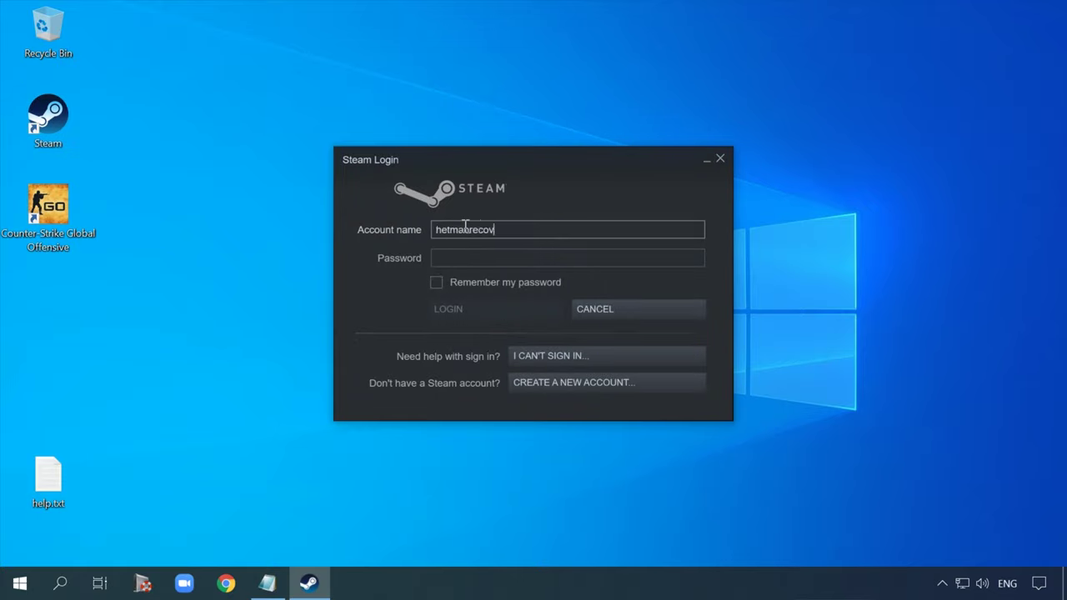
click(494, 256)
text(***)
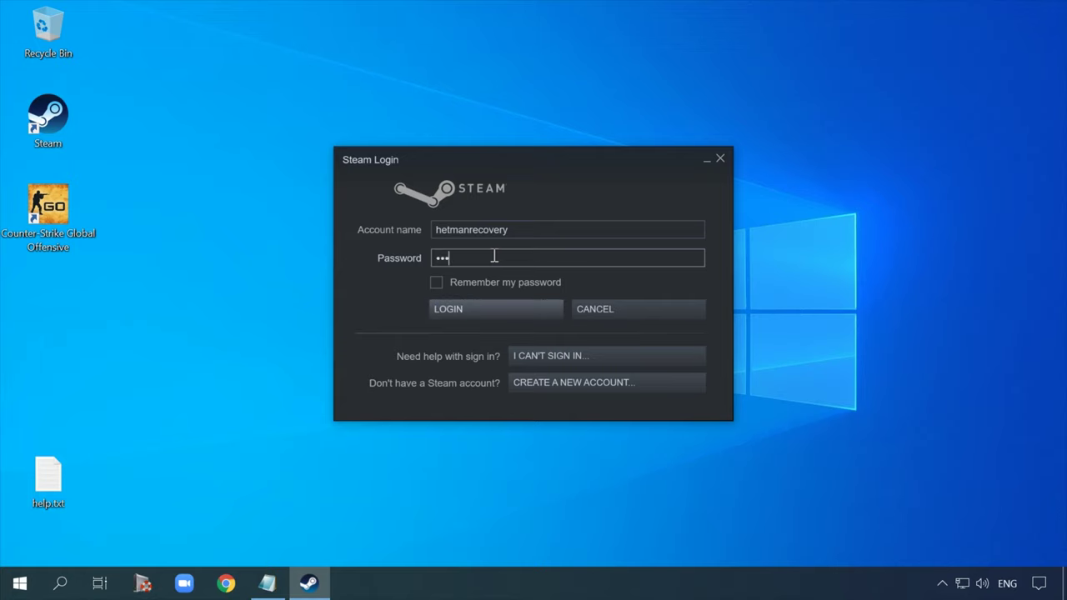
click(515, 306)
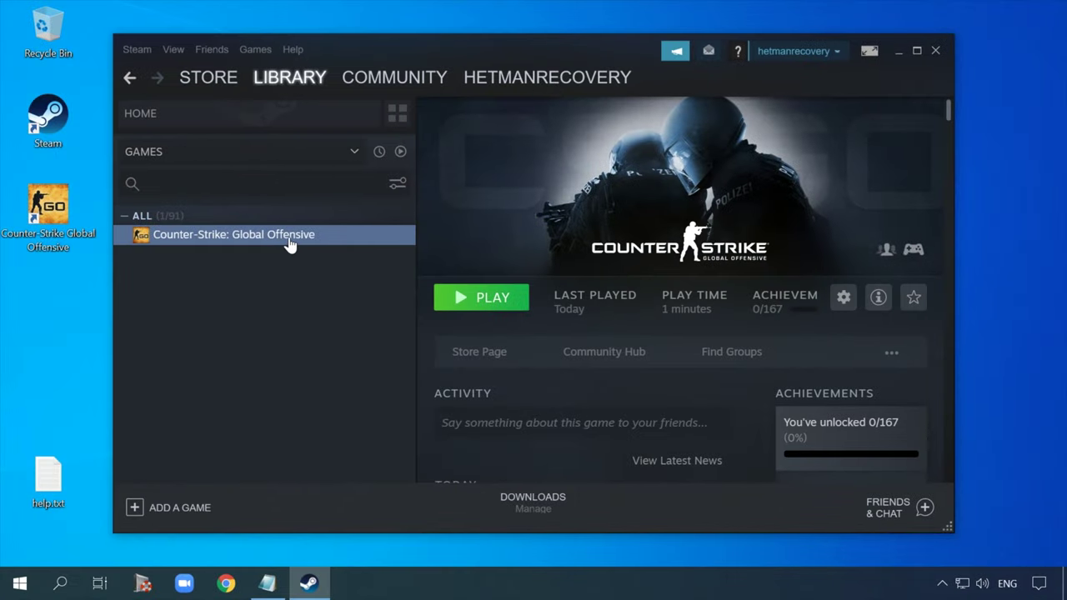
Verify integrity of Counter-Strike: Global Offensive files from Properties > Local Files
right_click(280, 242)
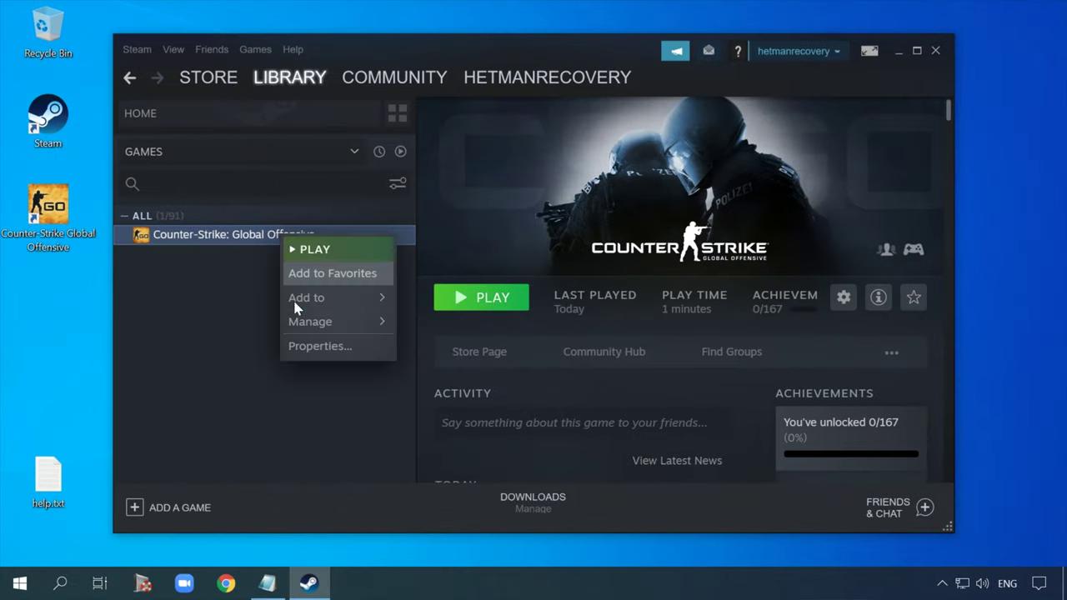
click(319, 347)
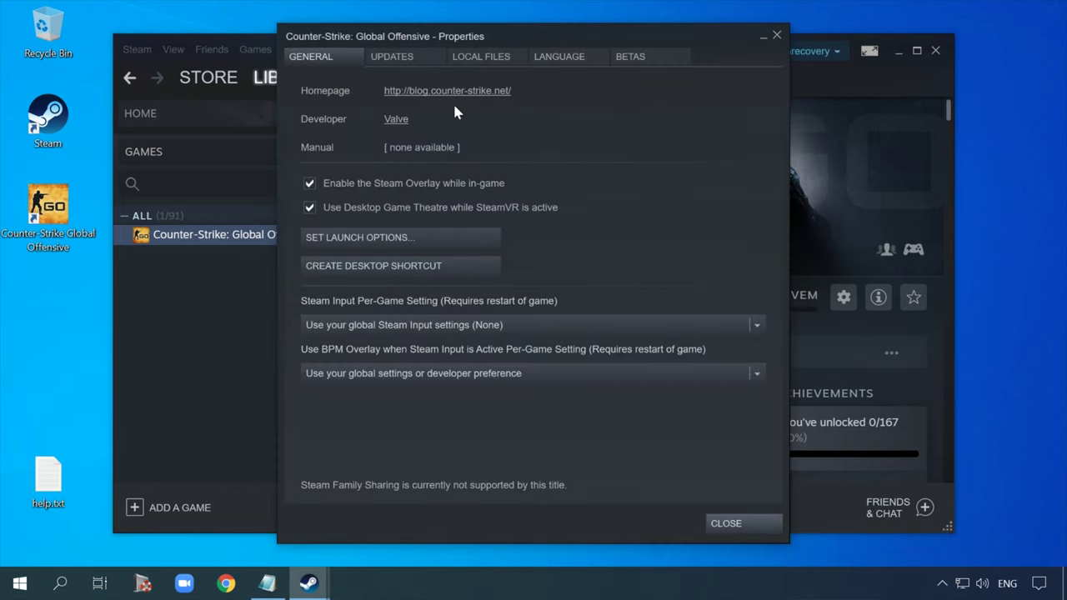
click(486, 58)
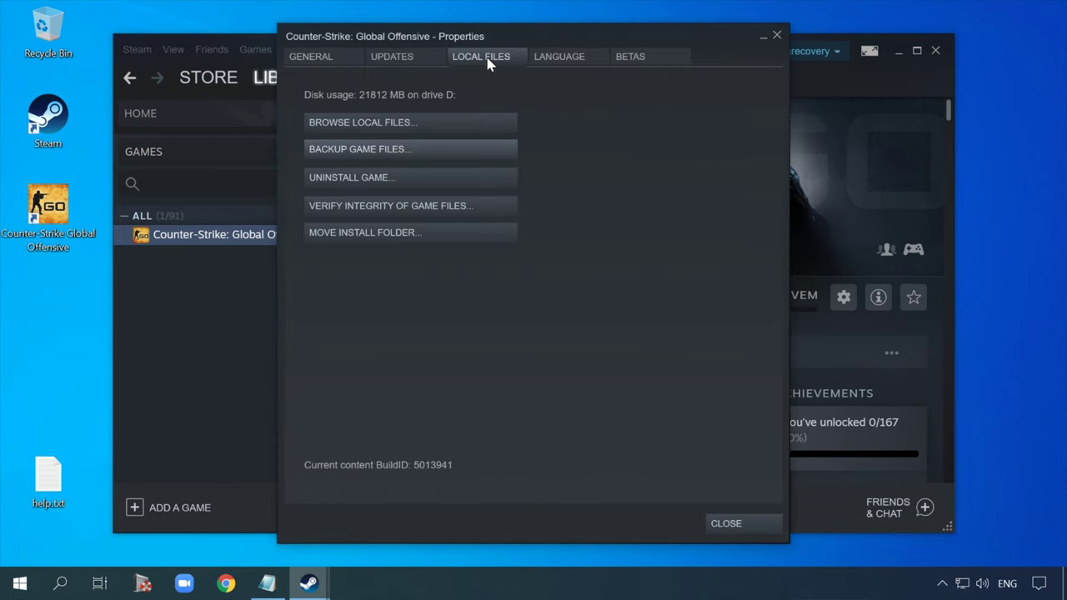
click(432, 209)
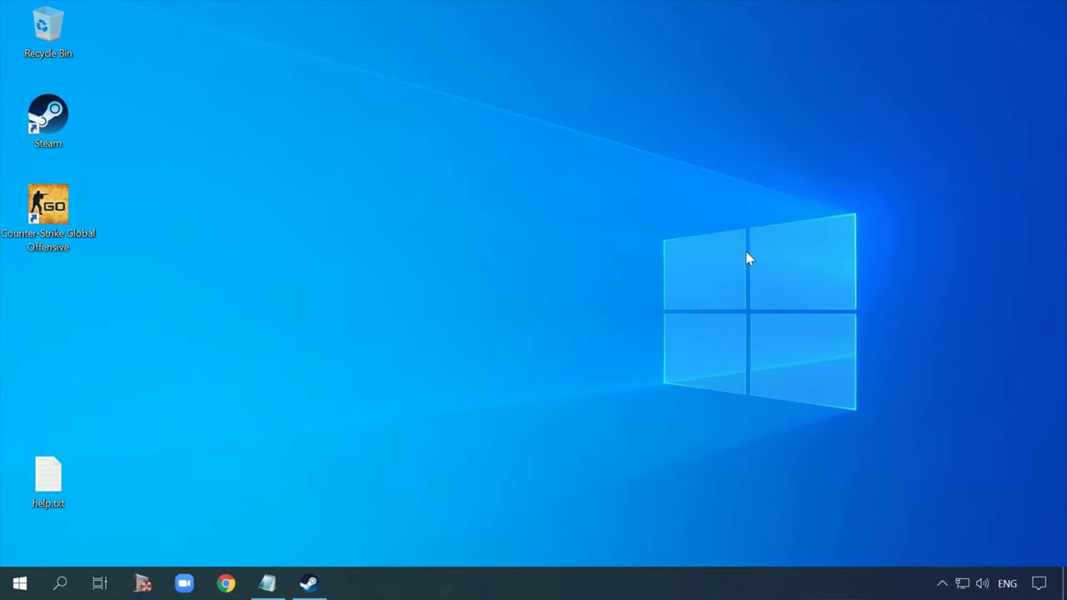
Run 'C:\Program Files (x86)\Steam\bin\steamservice.exe /repair' from the Run dialog
key(super+r)
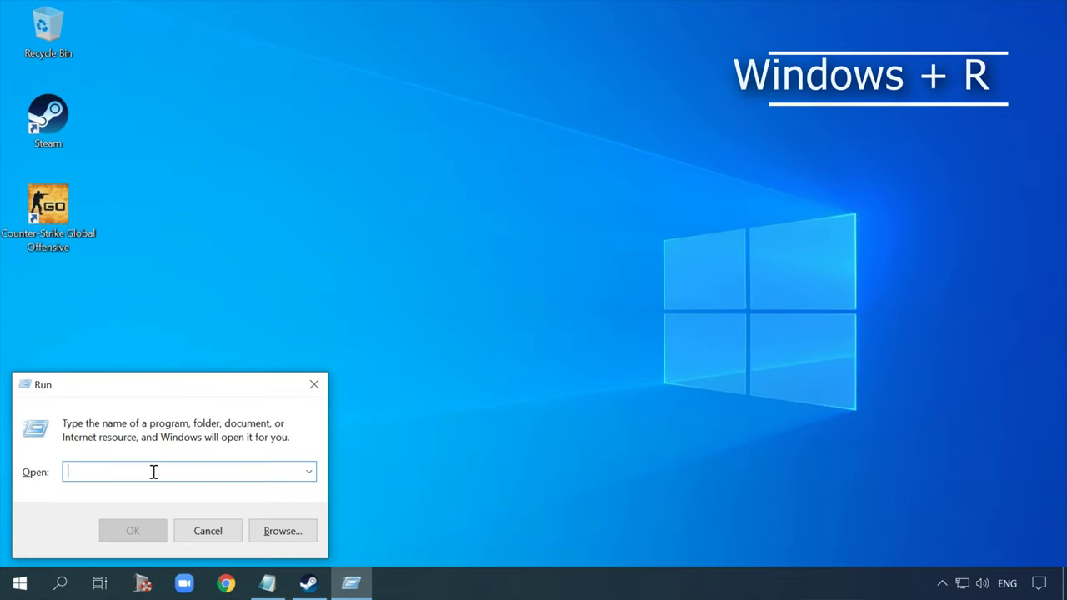
text(C:\Program Files (x86)\Steam\bin\steamservice.exe /repair)
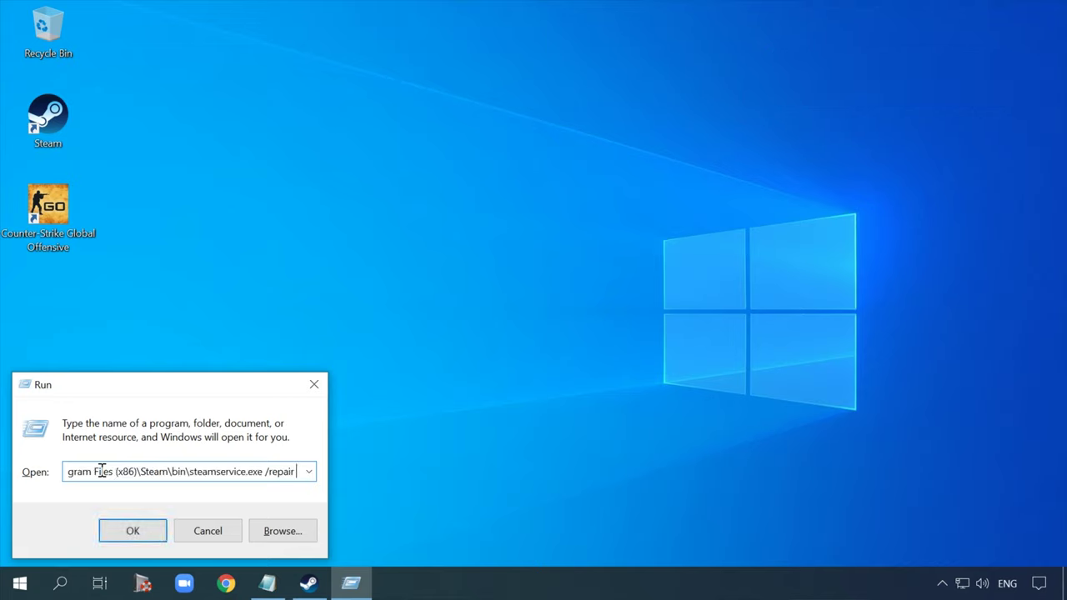
key(Home)
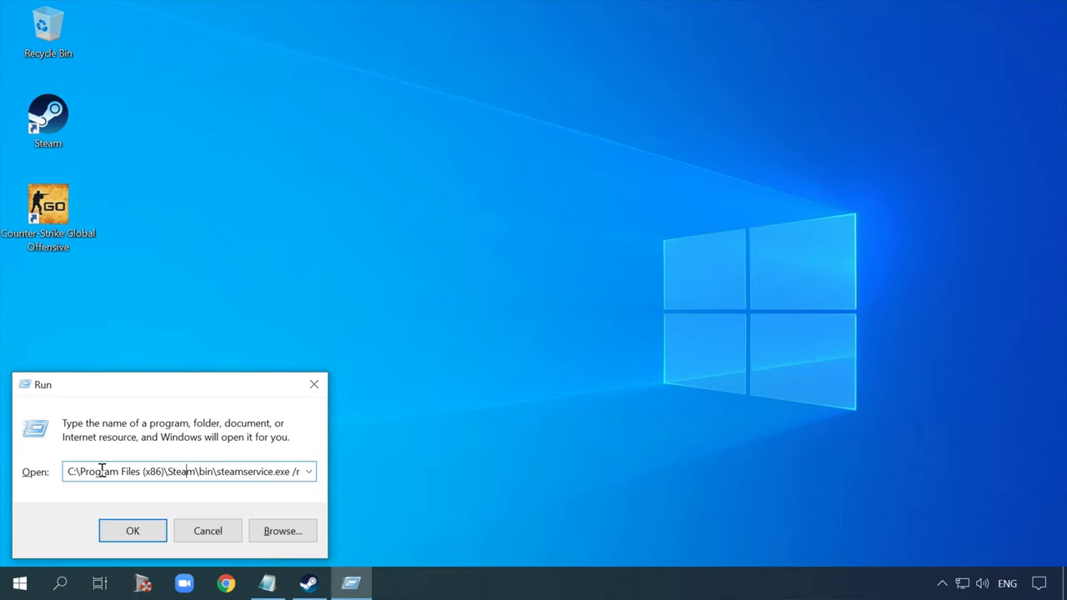
key(End)
drag(294, 471, 15, 475)
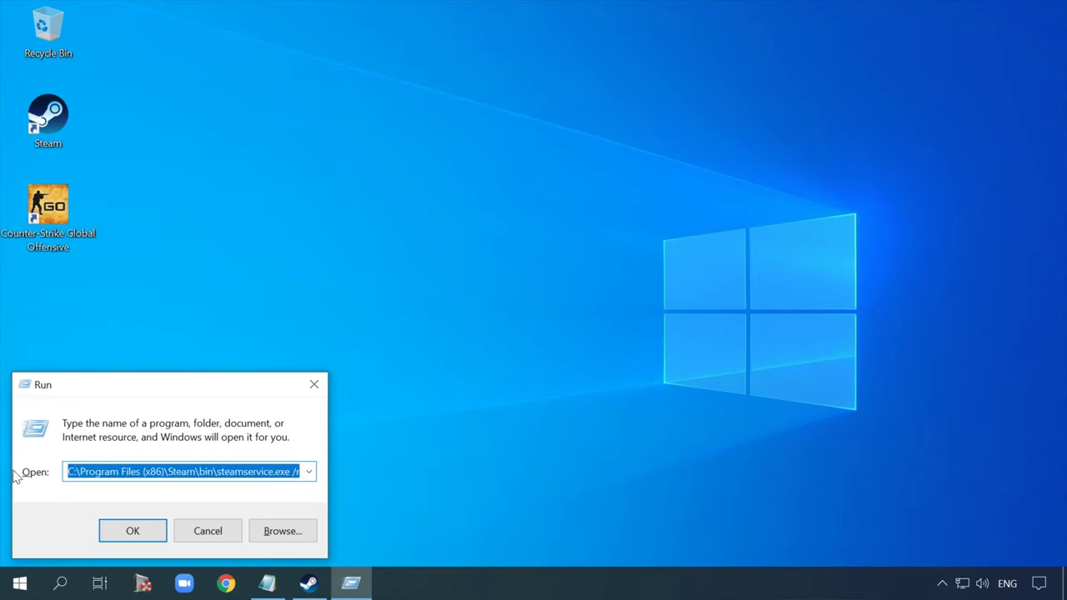
click(185, 472)
drag(200, 471, 68, 472)
click(200, 471)
drag(200, 472, 349, 479)
click(137, 529)
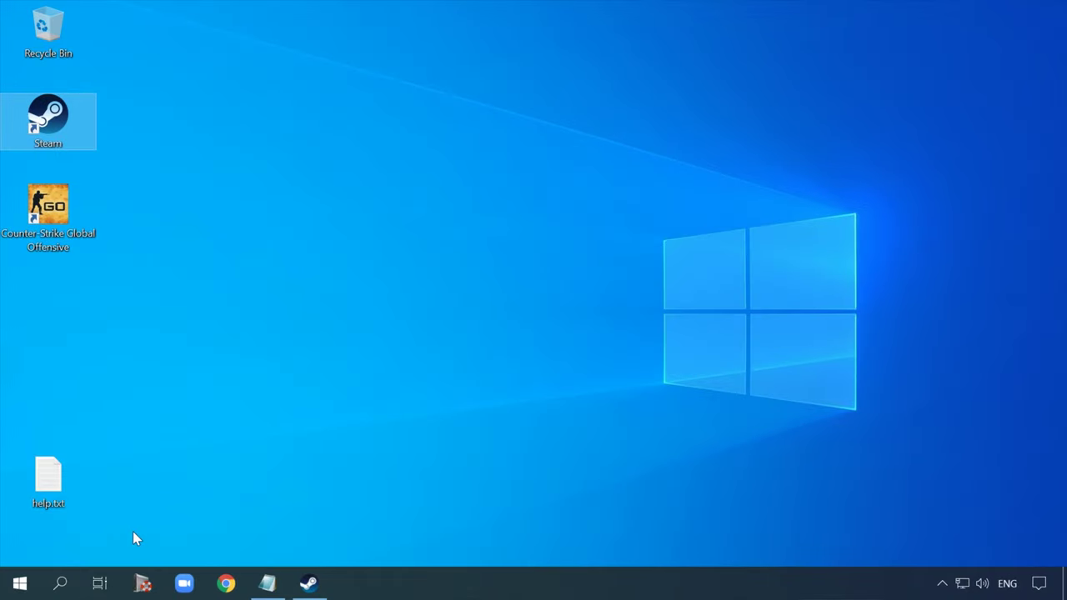
Open Command Prompt as administrator and move its window higher on screen
click(61, 586)
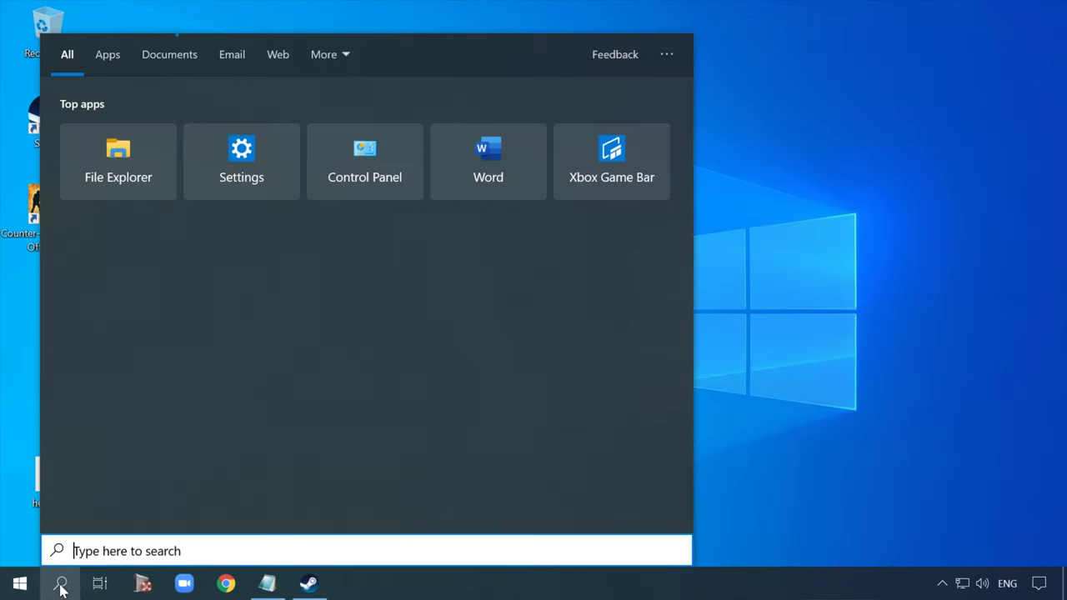
text(cmd)
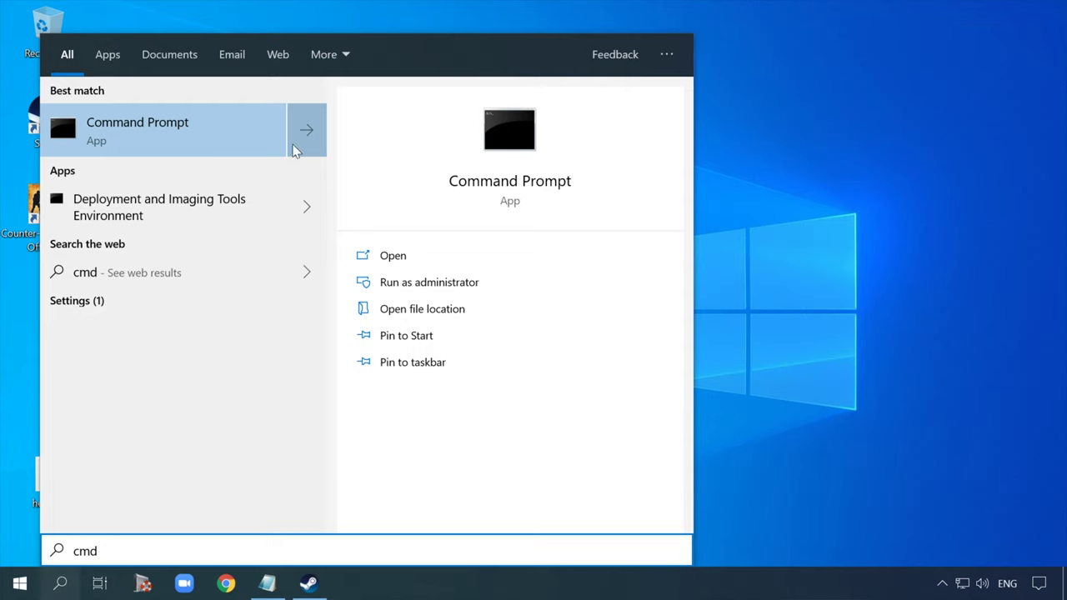
click(438, 286)
drag(369, 145, 331, 56)
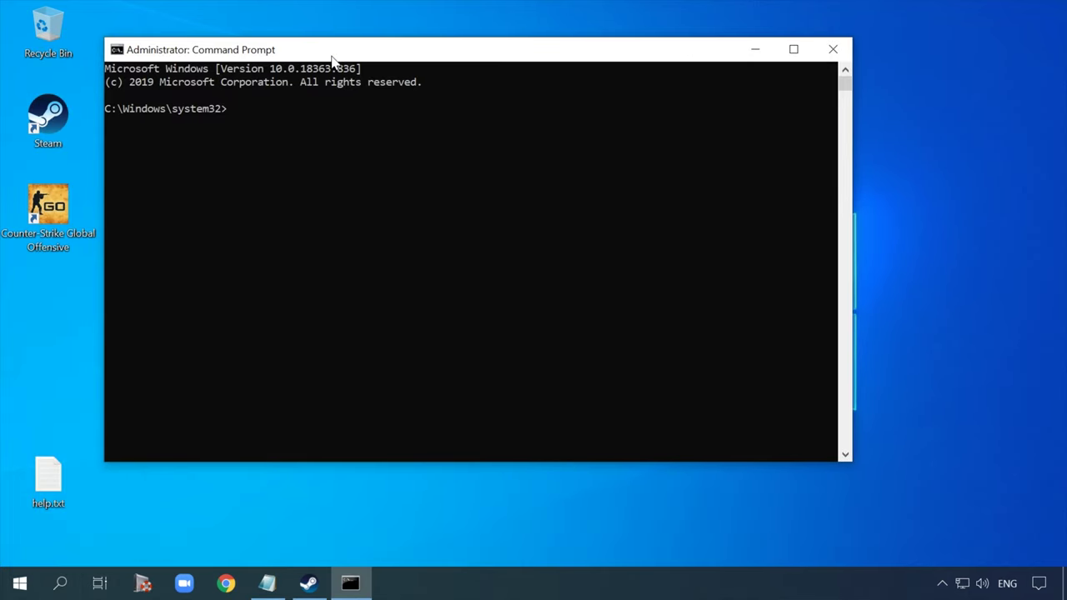
Paste and run 'bcdedit.exe /set {current} nx OptIn' in the console
right_click(238, 113)
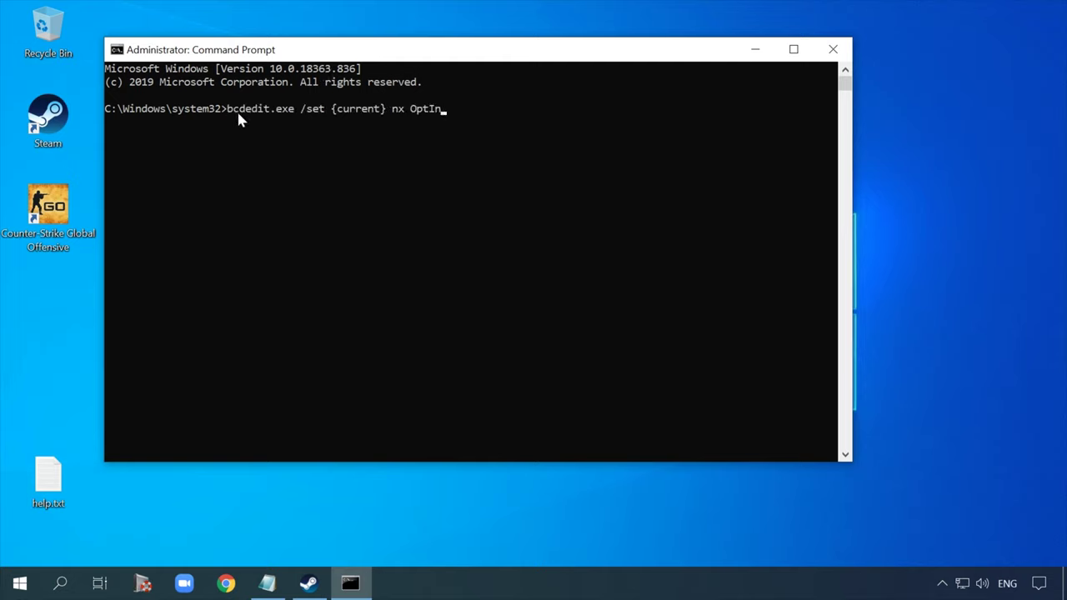
click(230, 108)
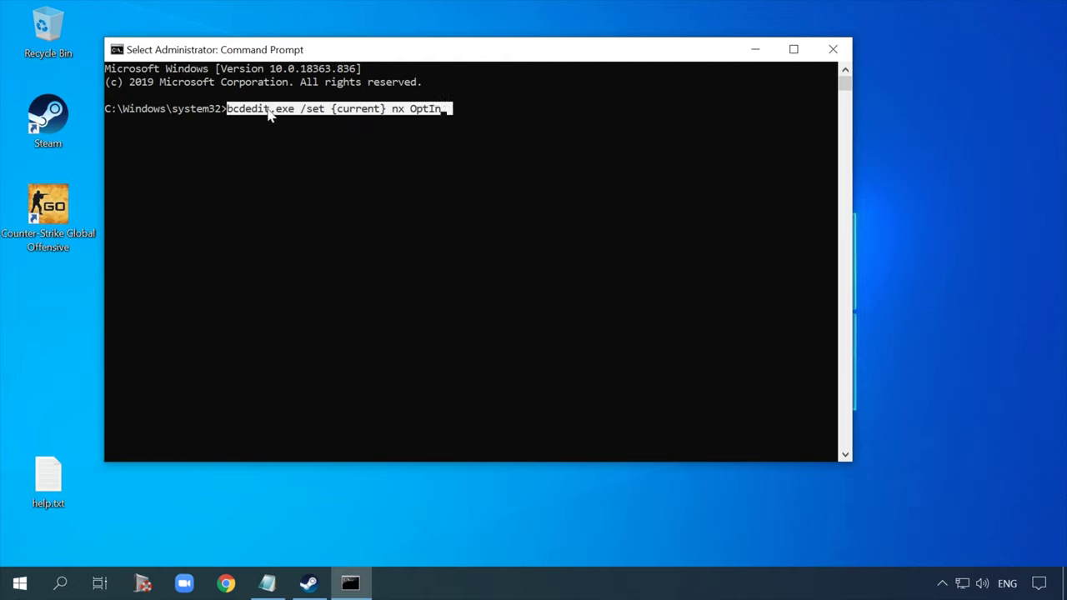
click(468, 112)
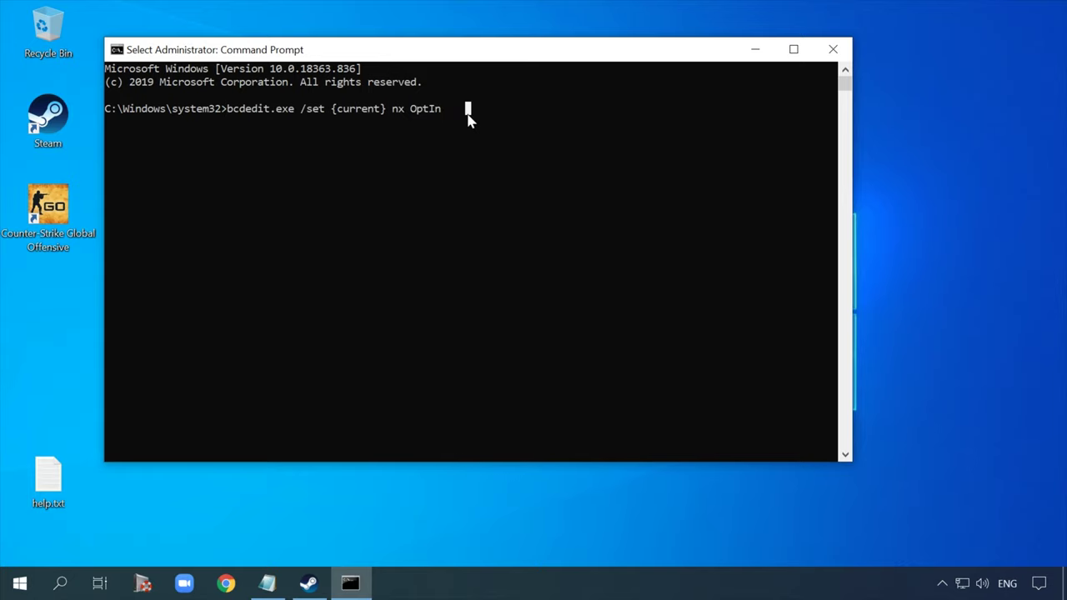
key(Escape)
key(Return)
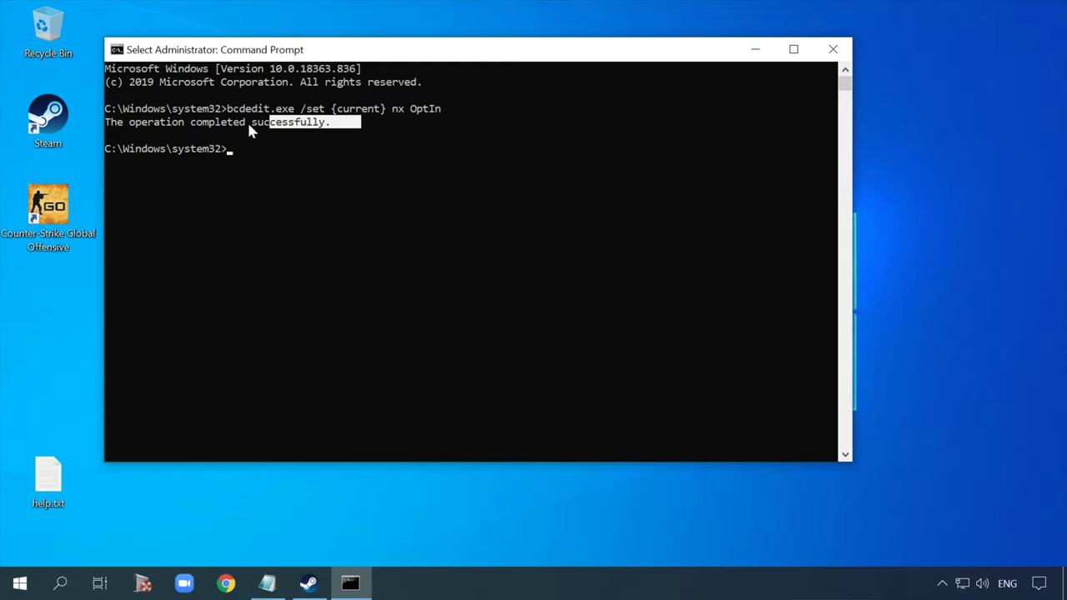